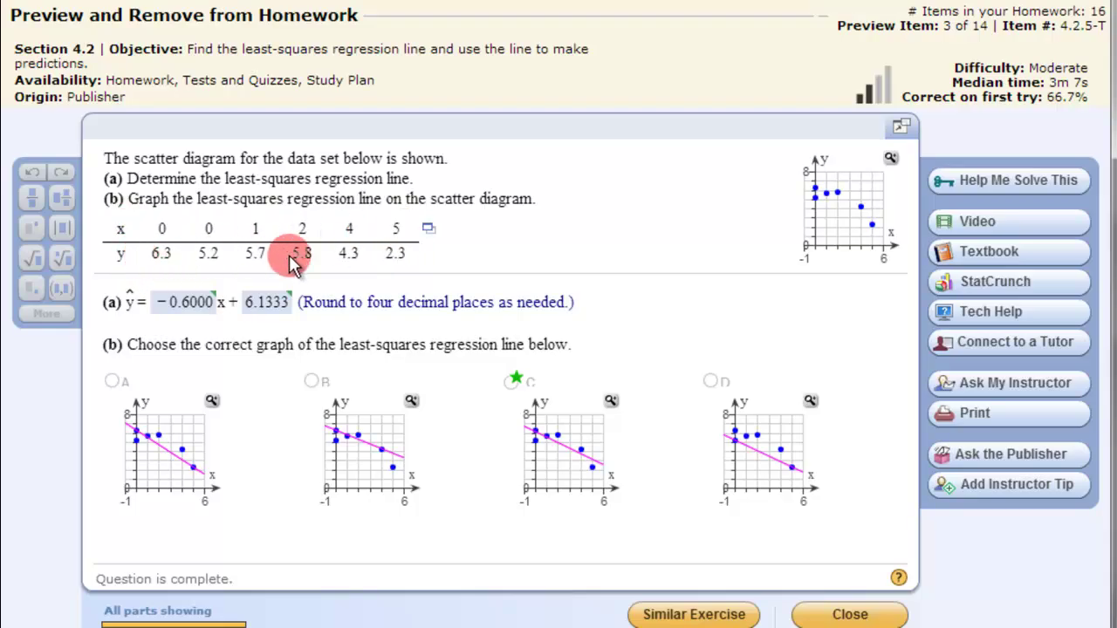
Bring up the TI-84 emulator and view the x-values in L1 and y-values in L2 in the list editor.
{"action": "key", "text": "alt+Tab"}
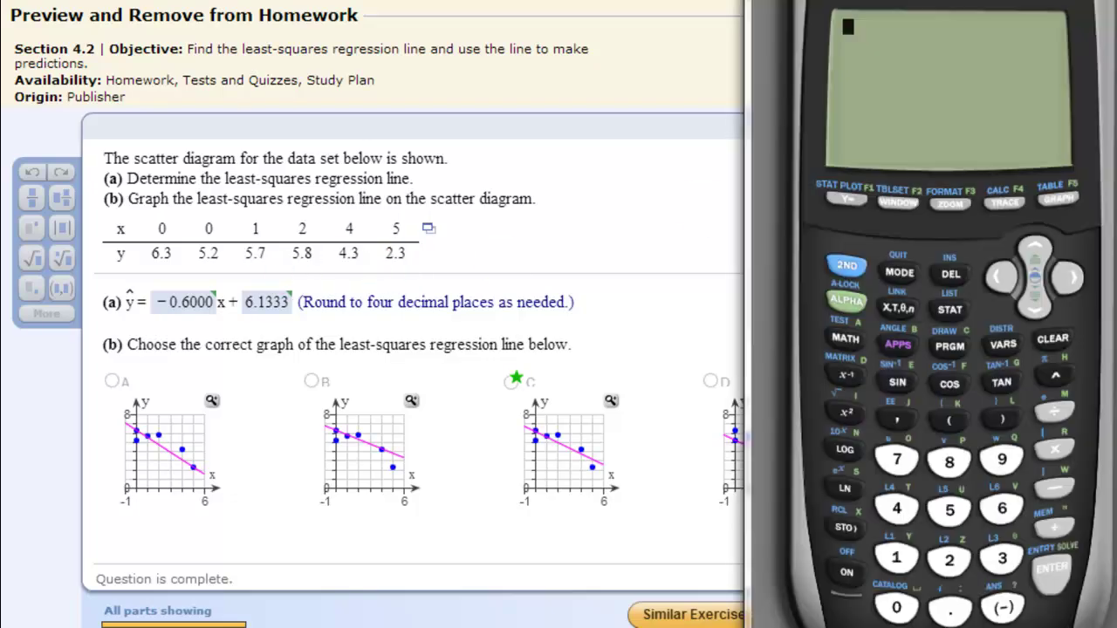
{"action": "left_click", "coordinate": [948, 301]}
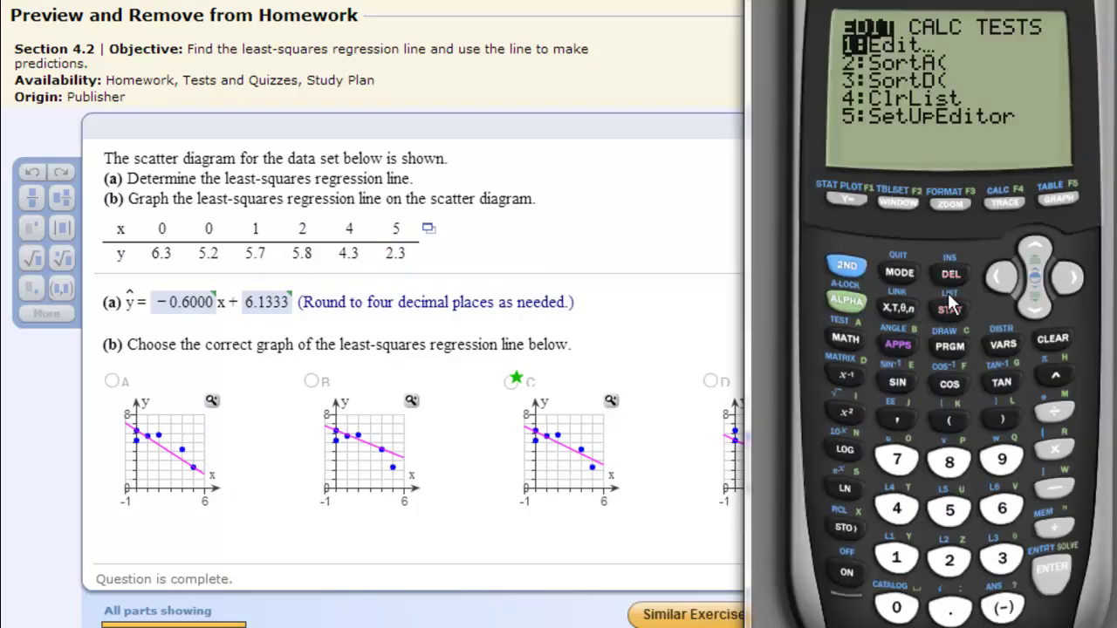
{"action": "left_click", "coordinate": [1047, 572]}
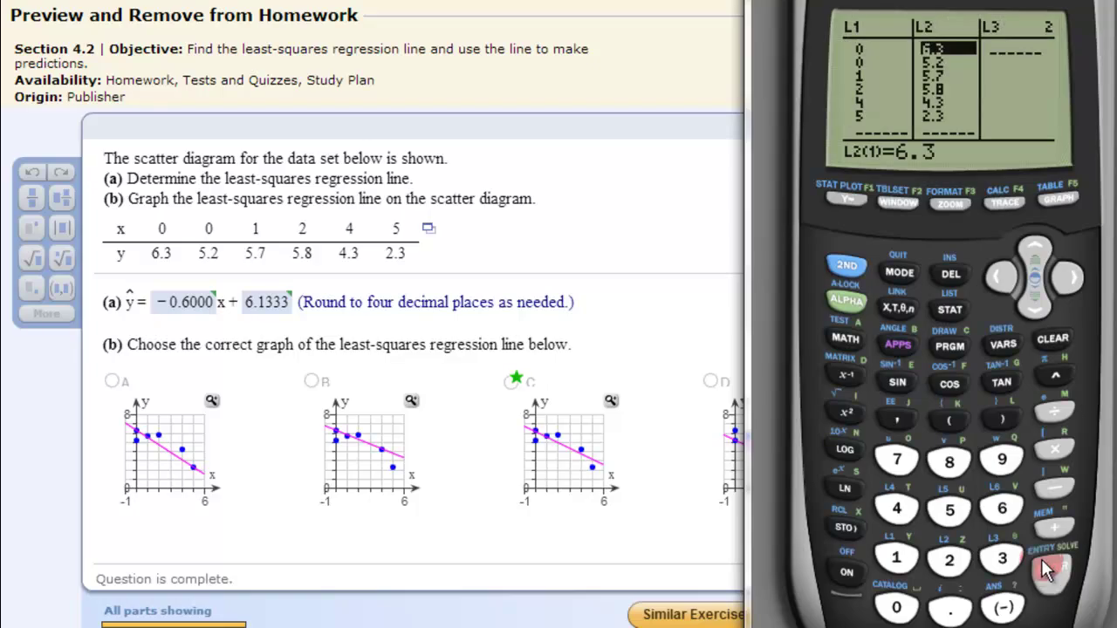
{"action": "left_click", "coordinate": [1010, 272]}
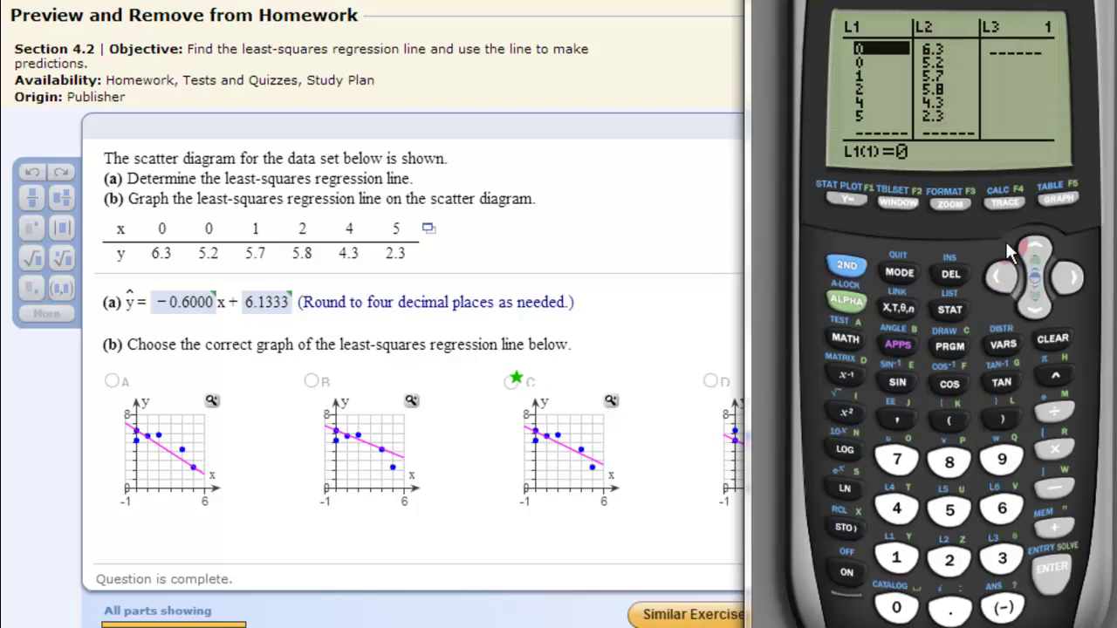
{"action": "left_click", "coordinate": [850, 266]}
Run DiagnosticOn from the CATALOG so regressions report r and r².
{"action": "left_click", "coordinate": [894, 608]}
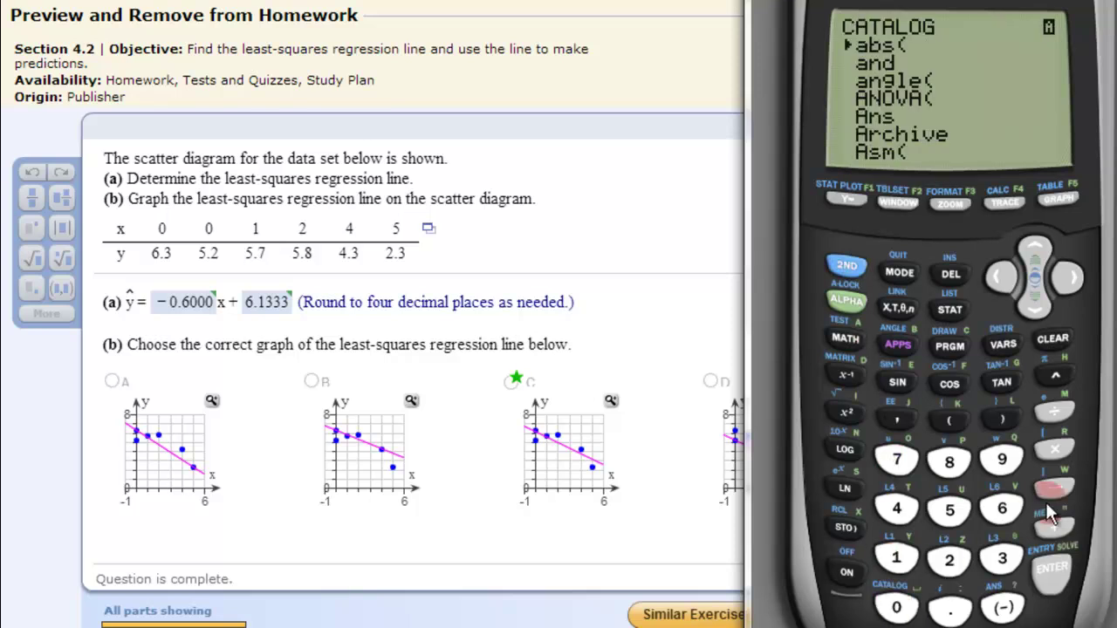
{"action": "left_click", "coordinate": [1046, 304]}
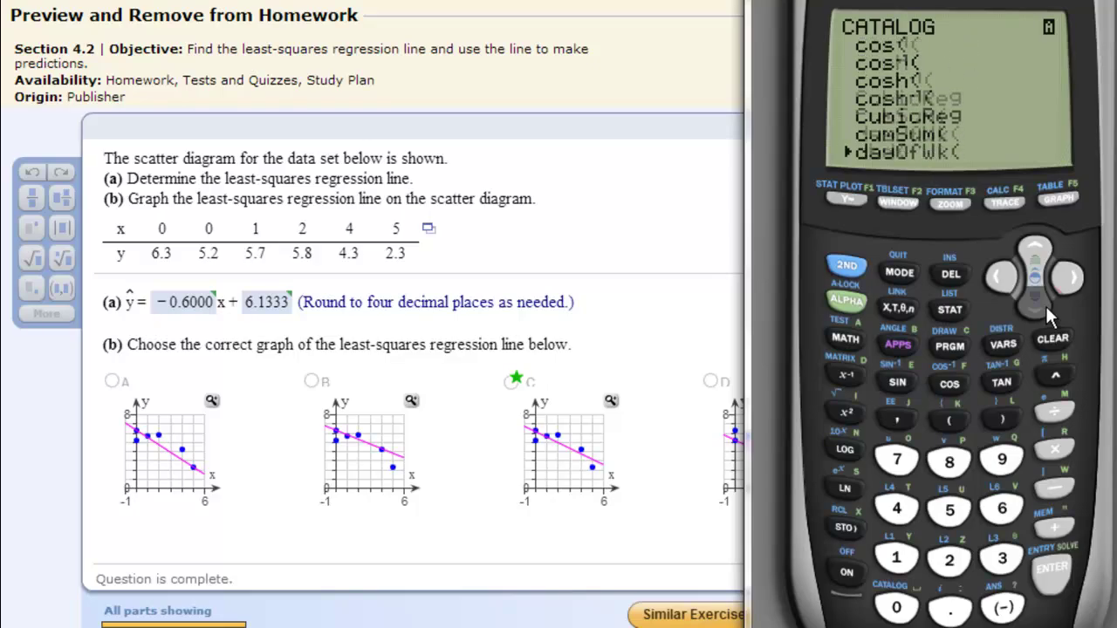
{"action": "left_click", "coordinate": [1059, 578]}
{"action": "left_click", "coordinate": [1059, 578]}
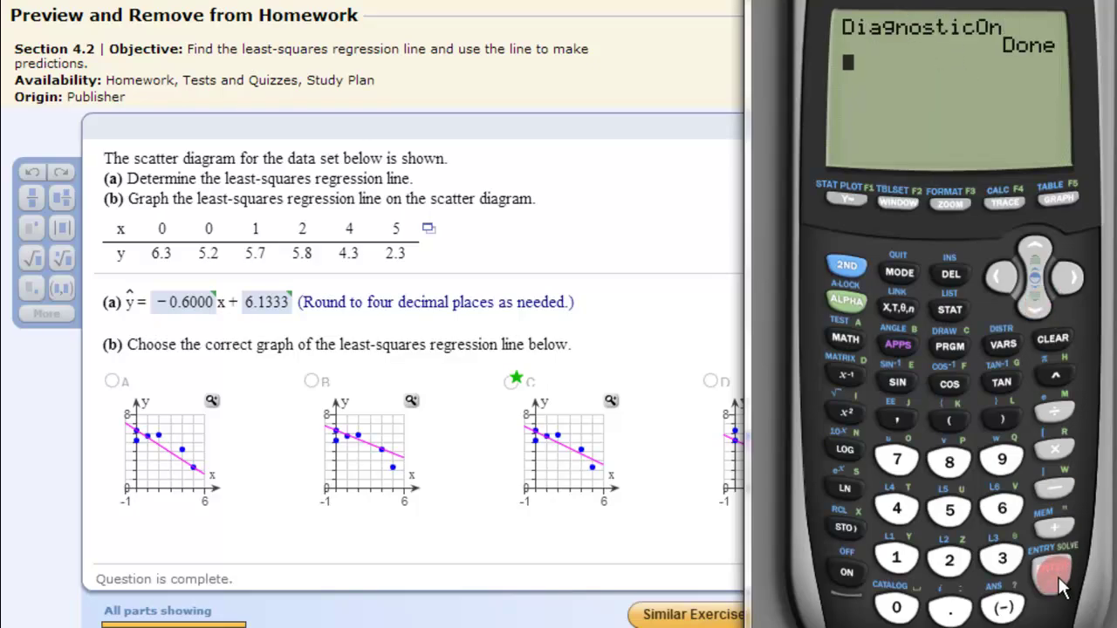
{"action": "left_click", "coordinate": [950, 309]}
Run LinReg(ax+b) on the data, giving a = -.6, b = 6.133333333, plus r and r².
{"action": "left_click", "coordinate": [1072, 276]}
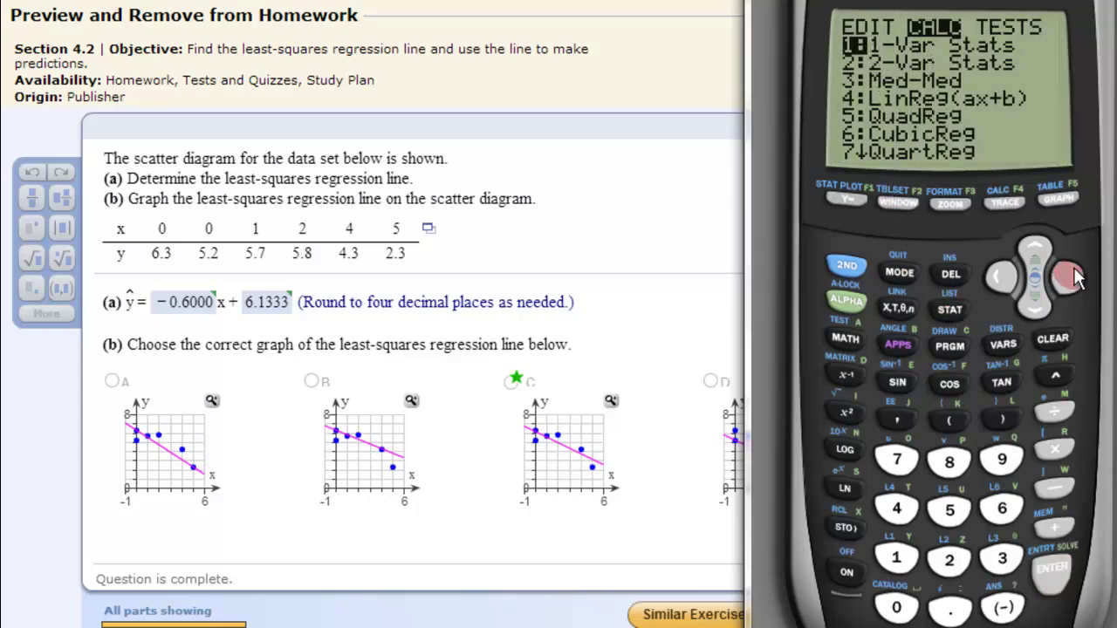
{"action": "left_click", "coordinate": [1033, 303]}
{"action": "left_click", "coordinate": [1035, 306]}
{"action": "left_click", "coordinate": [1037, 310]}
{"action": "left_click", "coordinate": [1049, 569]}
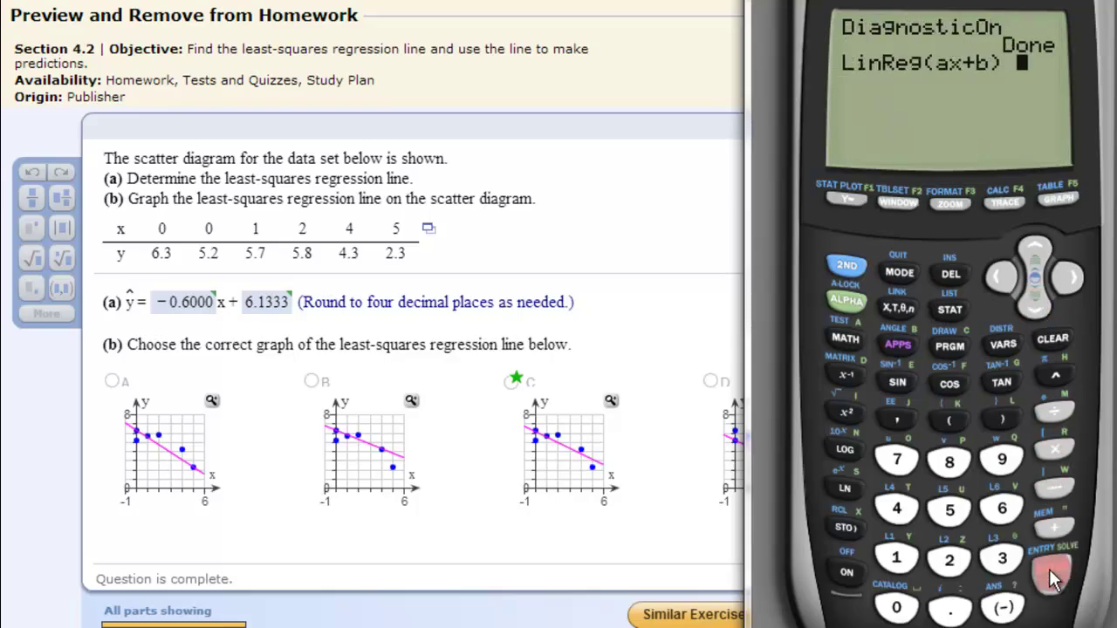
{"action": "left_click", "coordinate": [1049, 570]}
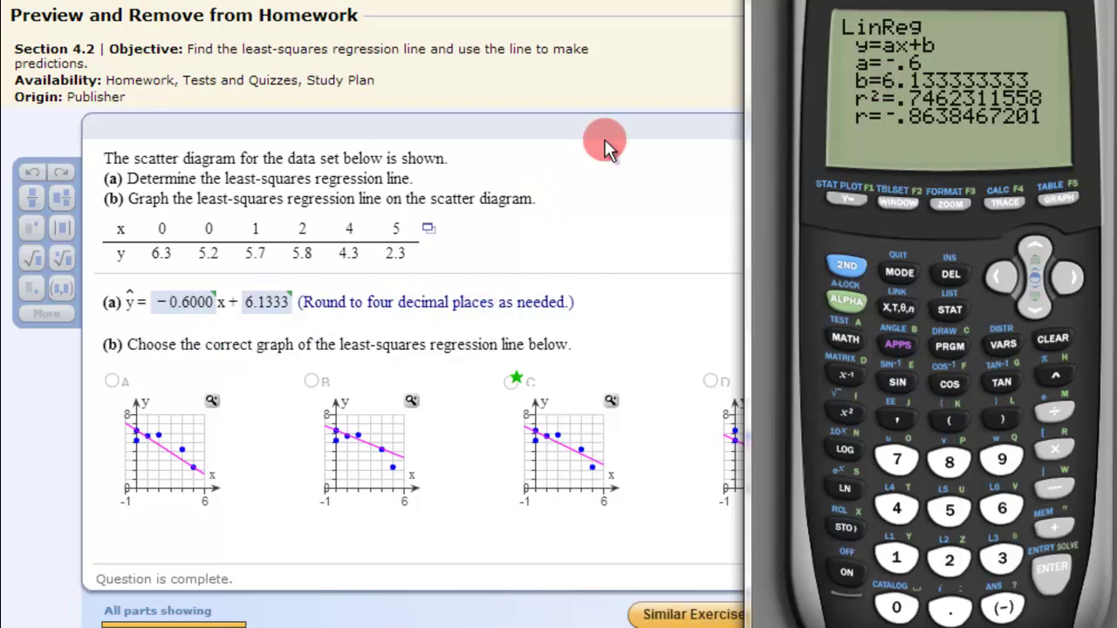
{"action": "mouse_move", "coordinate": [193, 304]}
Turn Plot1 on as a scatter plot with Xlist L1 and Ylist L2.
{"action": "left_click", "coordinate": [847, 264]}
{"action": "left_click", "coordinate": [847, 200]}
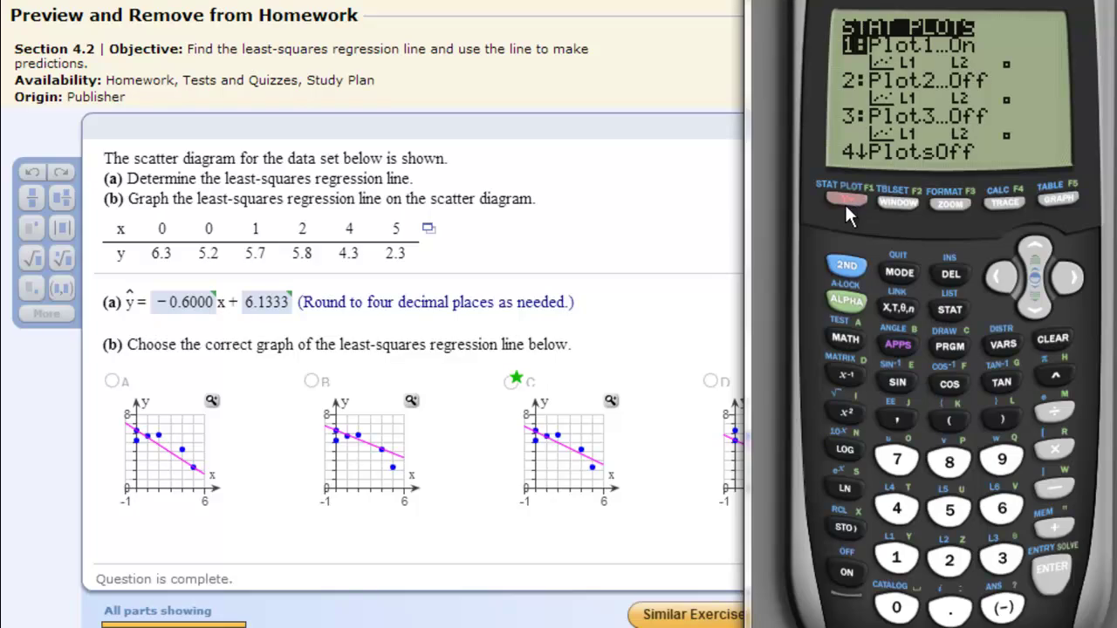
{"action": "left_click", "coordinate": [1052, 574]}
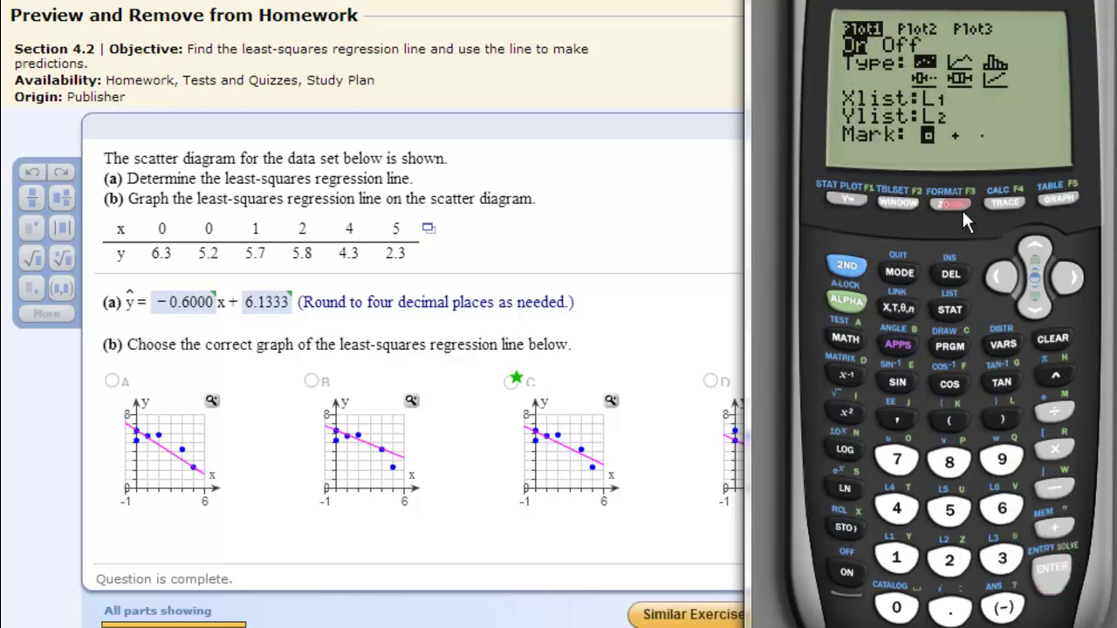
{"action": "left_click", "coordinate": [1045, 566]}
{"action": "left_click", "coordinate": [1057, 275]}
{"action": "left_click", "coordinate": [1041, 307]}
{"action": "left_click", "coordinate": [1047, 578]}
{"action": "left_click", "coordinate": [1035, 307]}
{"action": "left_click", "coordinate": [1036, 306]}
{"action": "left_click", "coordinate": [1037, 253]}
{"action": "left_click", "coordinate": [849, 301]}
{"action": "left_click", "coordinate": [892, 548]}
Graph the scatter plot with ZoomStat so the window fits the data.
{"action": "left_click", "coordinate": [928, 166]}
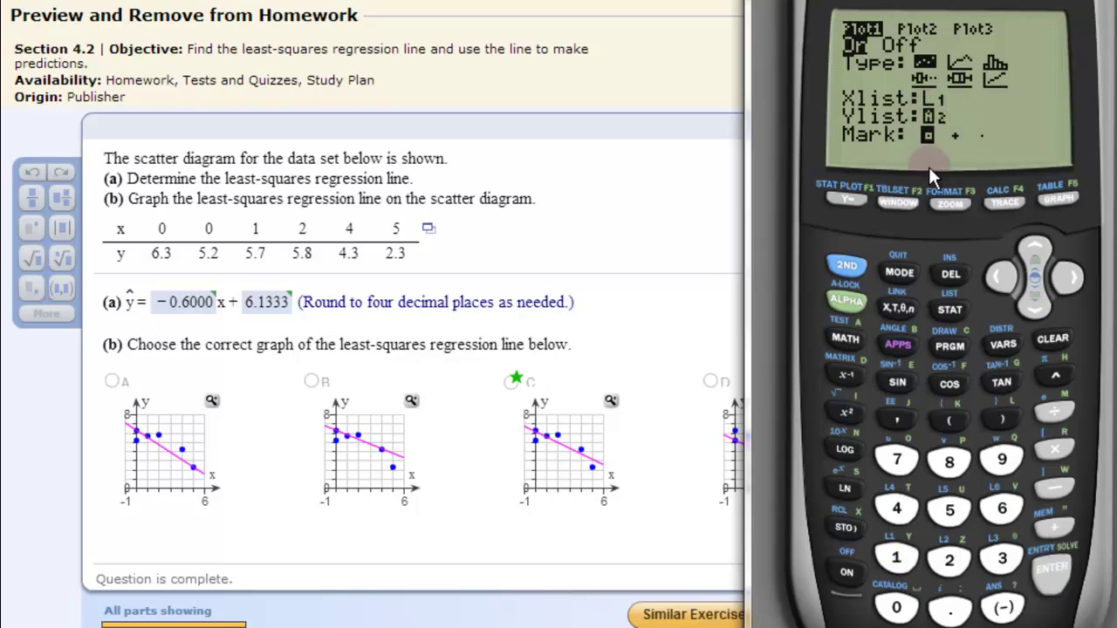
{"action": "left_click", "coordinate": [847, 199]}
{"action": "left_click", "coordinate": [954, 200]}
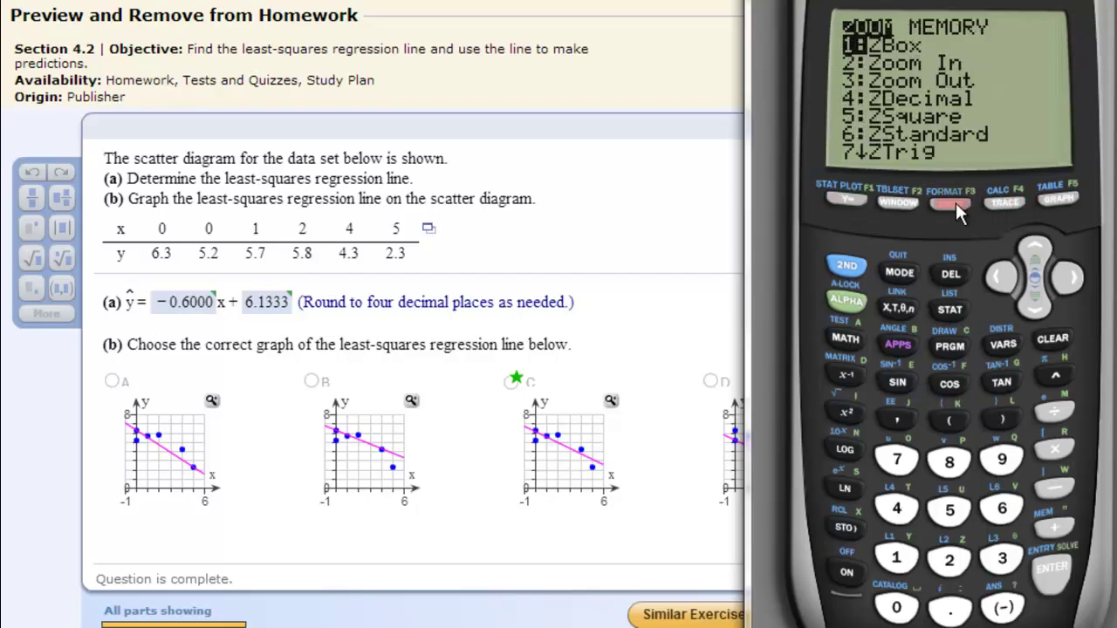
{"action": "left_click", "coordinate": [1032, 302]}
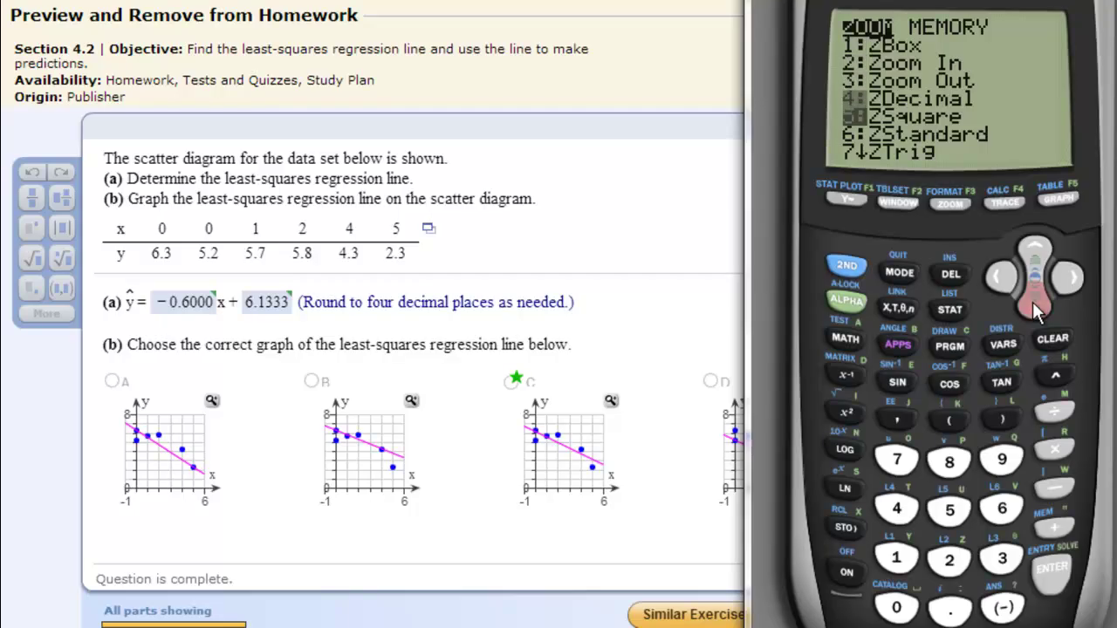
{"action": "left_click", "coordinate": [1063, 567]}
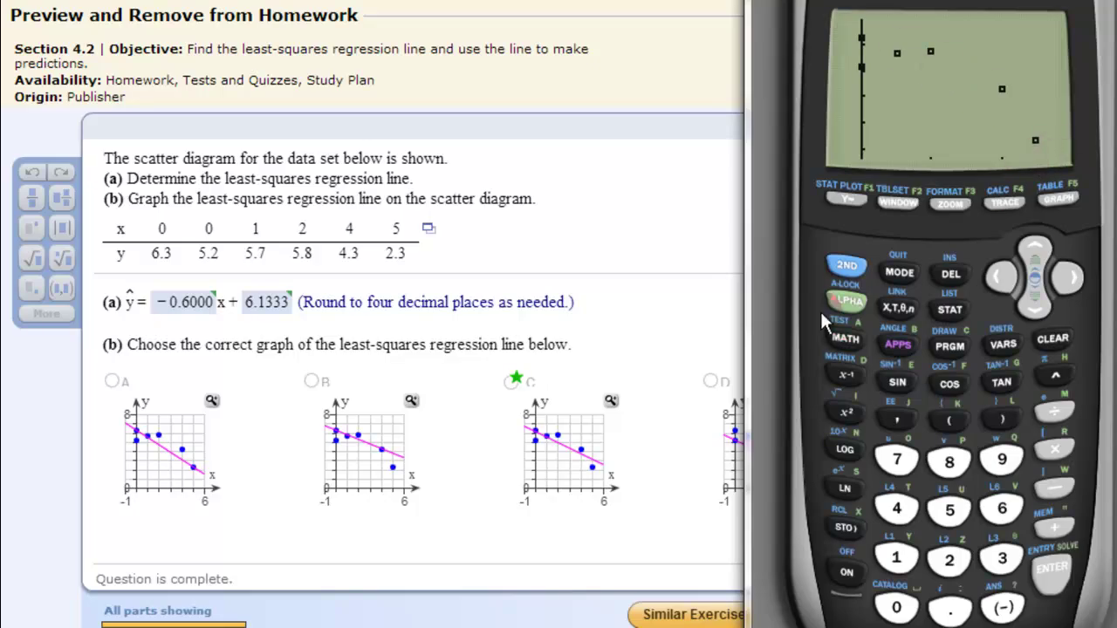
{"action": "left_click", "coordinate": [853, 199]}
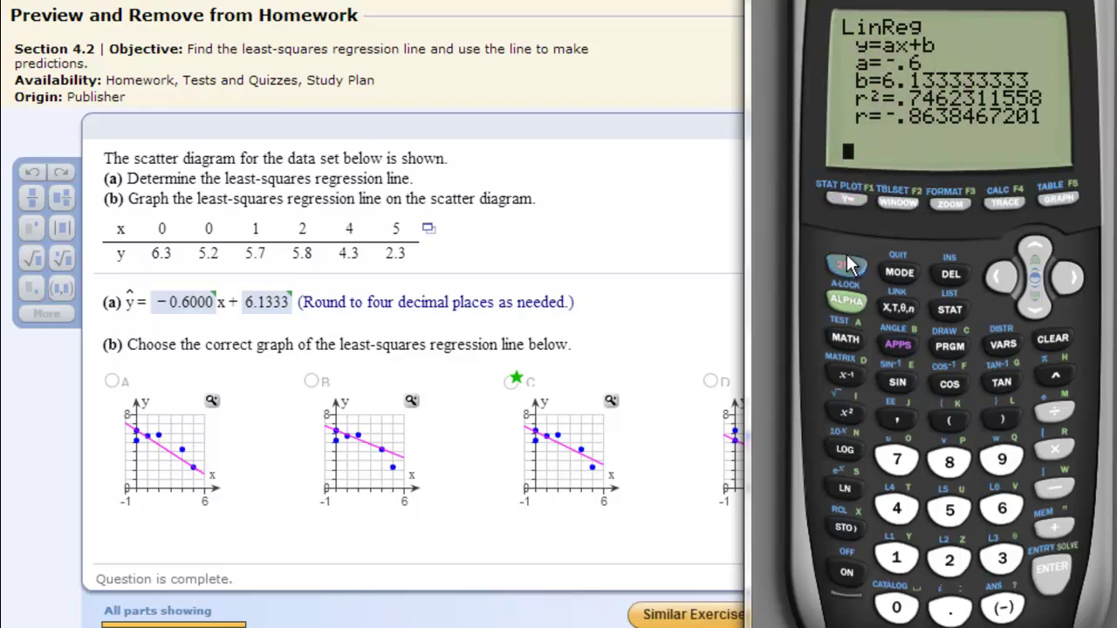
Enter the stored regression slope a into Y1 from VARS Statistics EQ.
{"action": "left_click", "coordinate": [847, 202]}
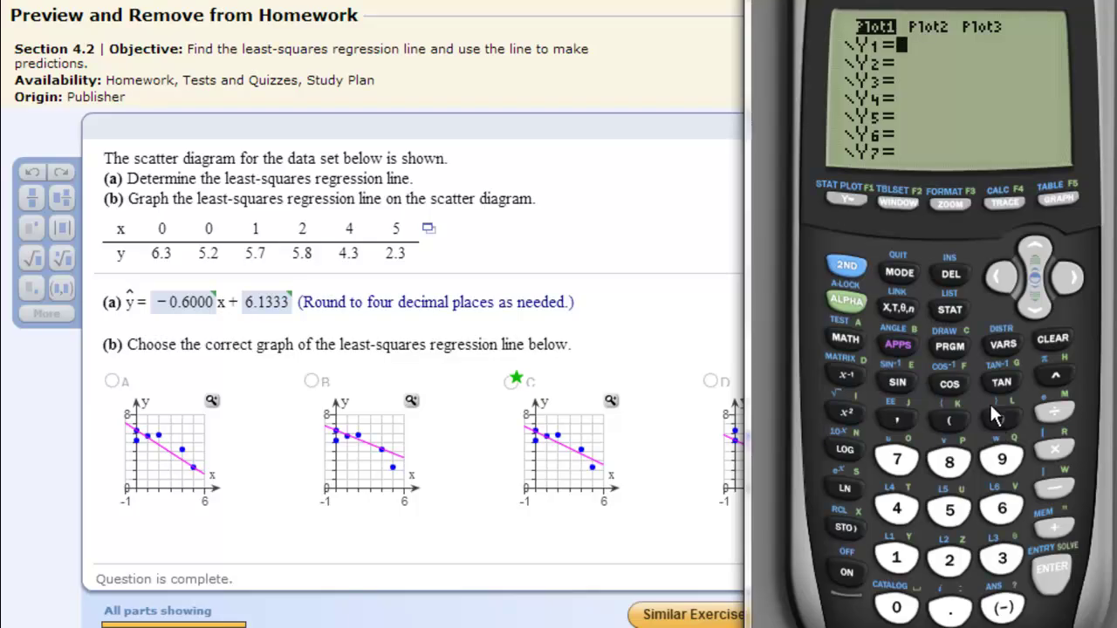
{"action": "left_click", "coordinate": [1002, 342]}
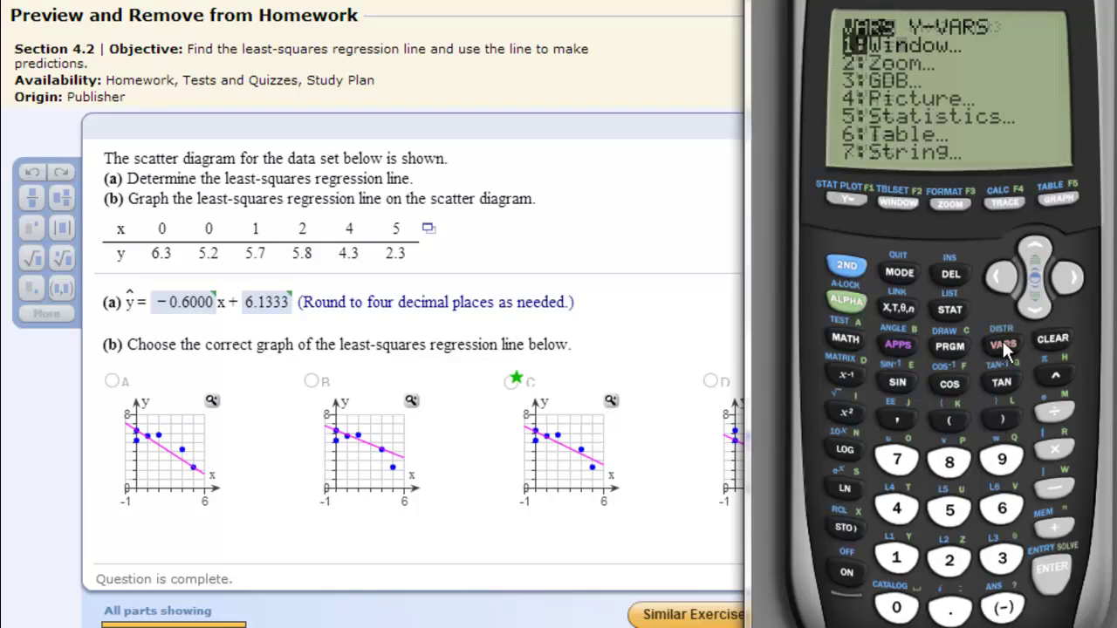
{"action": "left_click", "coordinate": [1034, 305]}
{"action": "left_click", "coordinate": [1033, 305]}
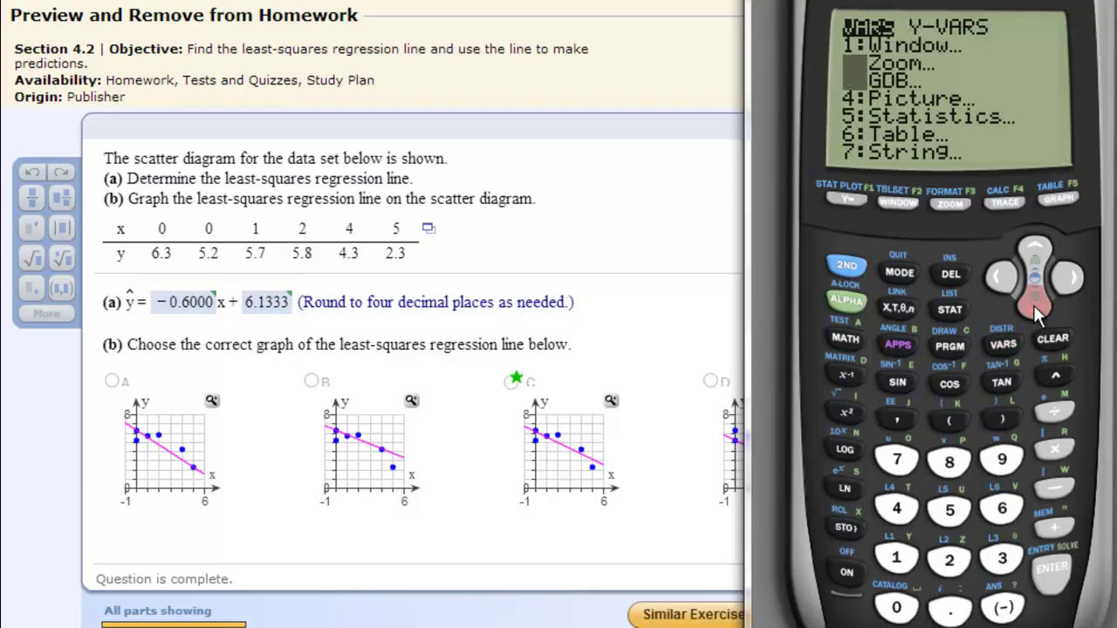
{"action": "left_click", "coordinate": [1034, 305]}
{"action": "left_click", "coordinate": [1033, 305]}
{"action": "left_click", "coordinate": [1054, 567]}
{"action": "left_click", "coordinate": [1067, 290]}
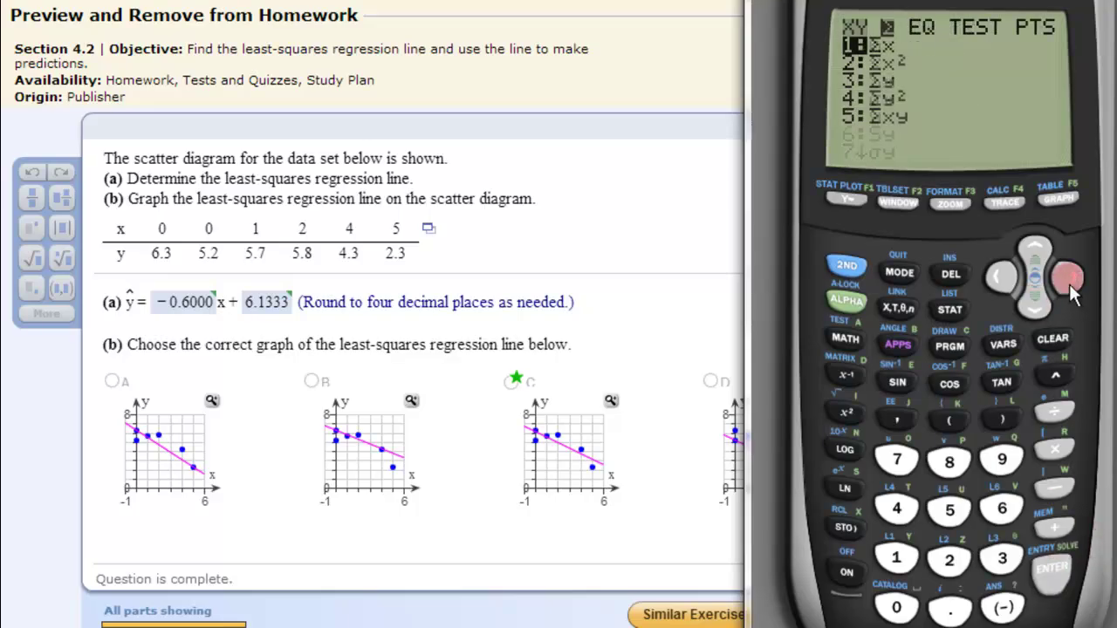
{"action": "left_click", "coordinate": [1069, 283]}
{"action": "left_click", "coordinate": [1035, 302]}
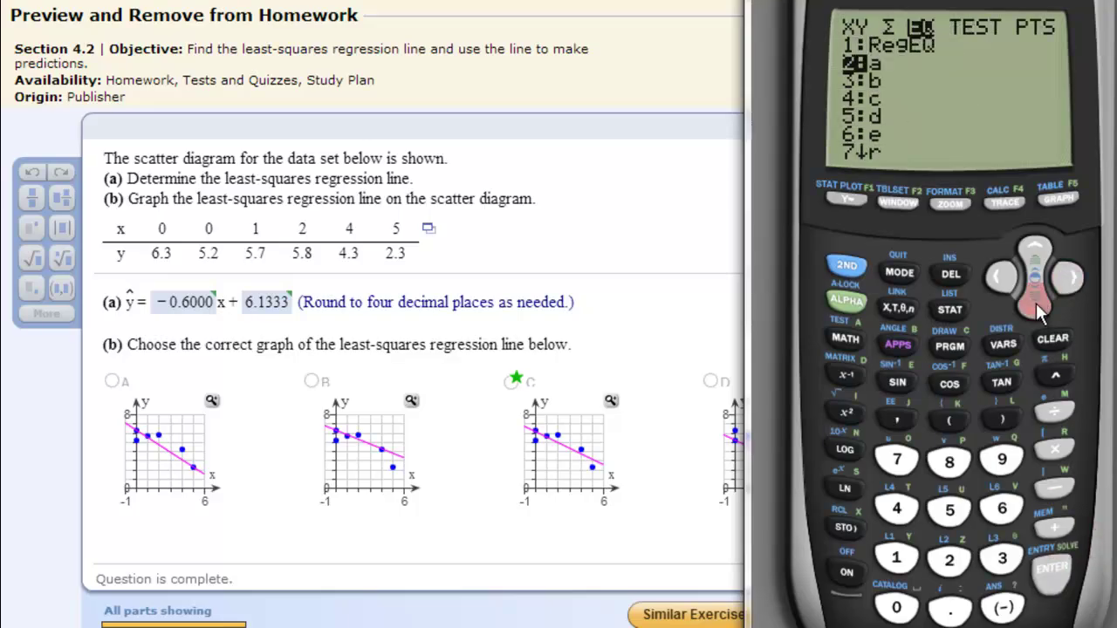
{"action": "left_click", "coordinate": [1052, 572]}
Complete Y1 as aX+b by appending X, a plus sign and the stored intercept b.
{"action": "left_click", "coordinate": [898, 310]}
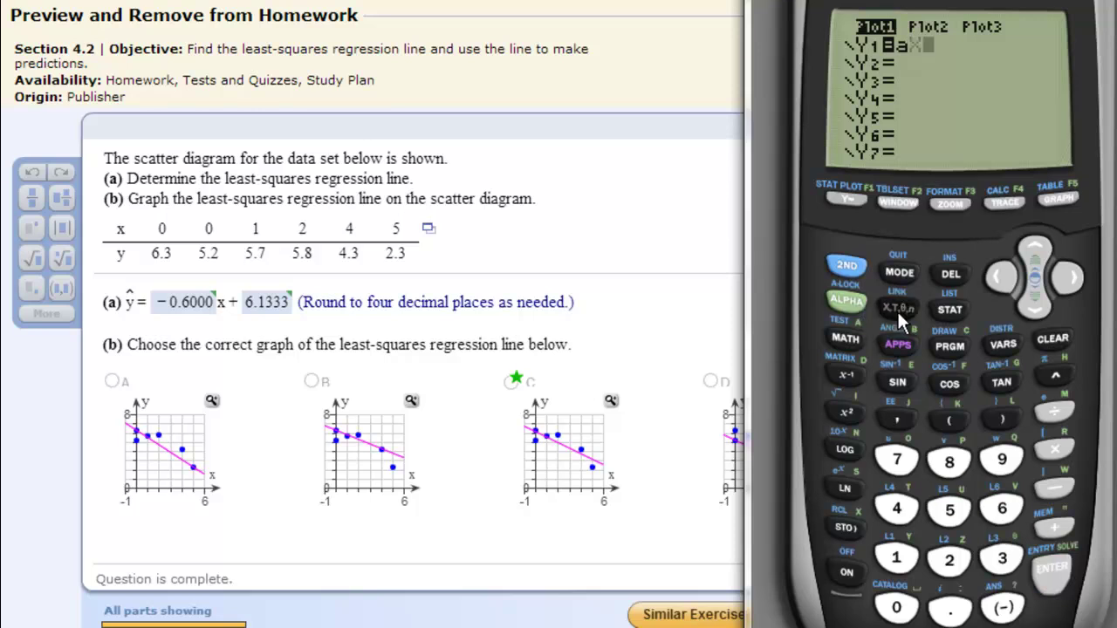
{"action": "left_click", "coordinate": [1060, 527]}
{"action": "left_click", "coordinate": [1002, 343]}
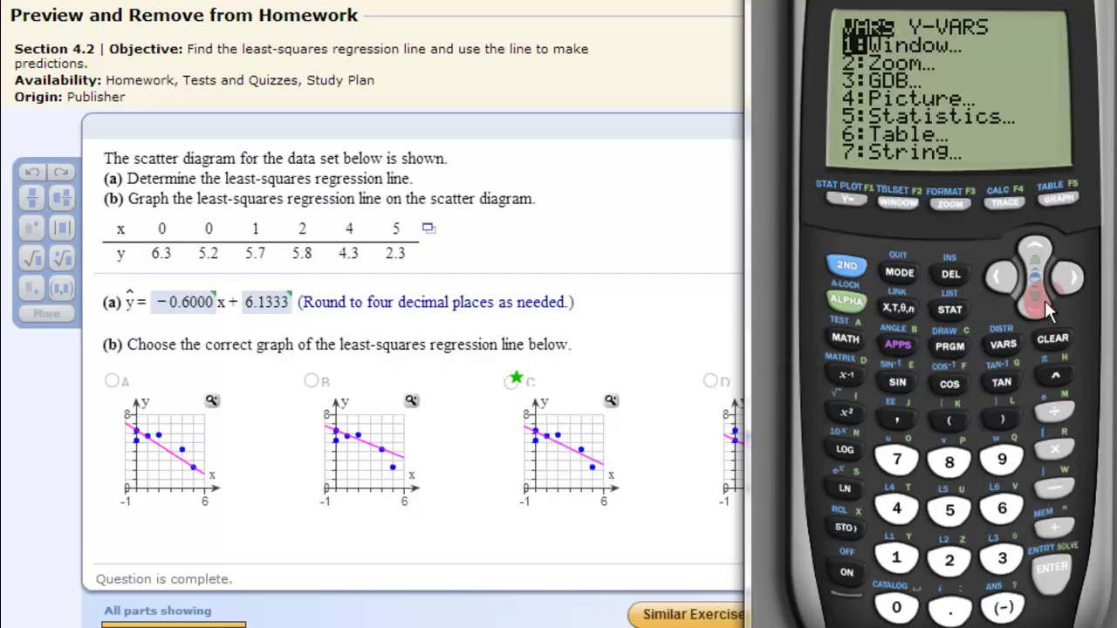
{"action": "left_click", "coordinate": [950, 511]}
{"action": "left_click", "coordinate": [1067, 279]}
{"action": "left_click", "coordinate": [1067, 279]}
{"action": "left_click", "coordinate": [900, 103]}
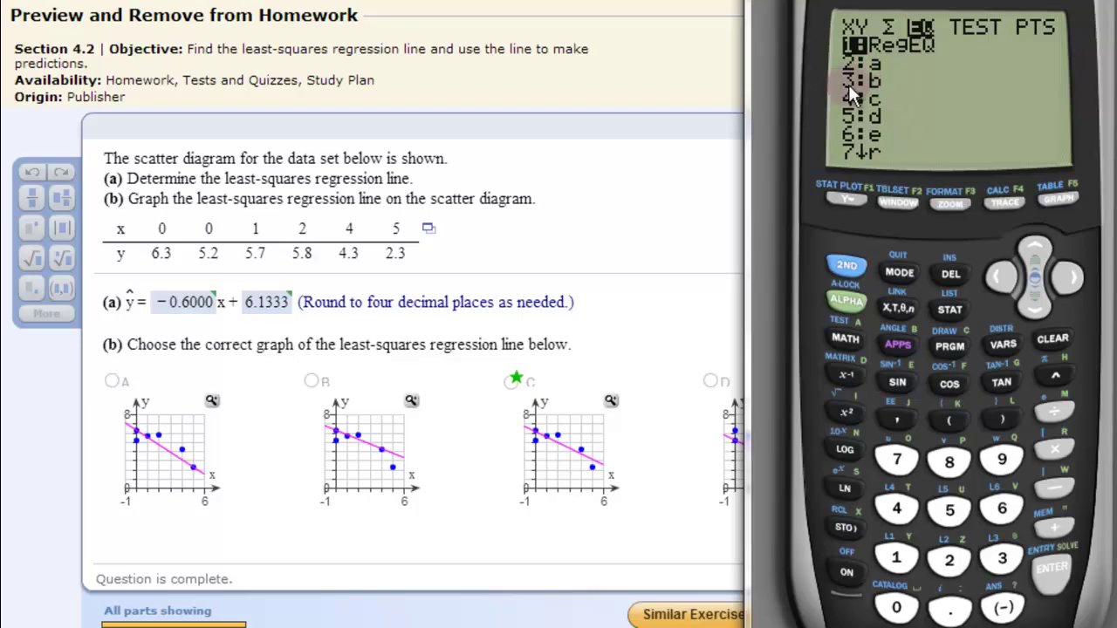
{"action": "left_click", "coordinate": [1039, 571]}
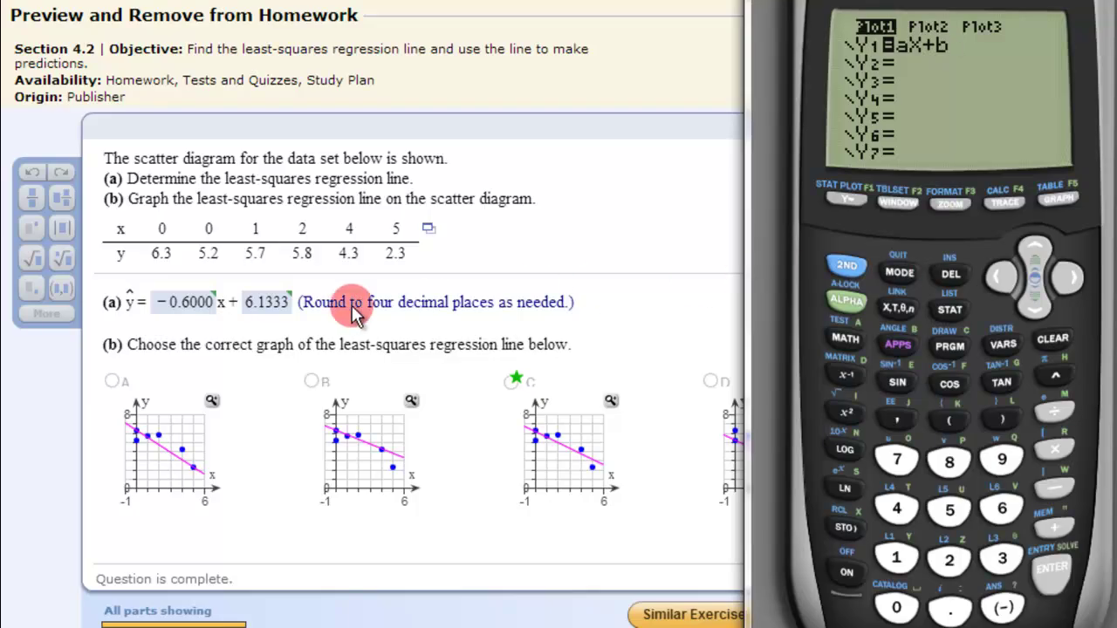
{"action": "left_click", "coordinate": [167, 310]}
Confirm Y1 = aX+b and graph the regression line over the scatter plot, matching graph C.
{"action": "left_click", "coordinate": [1052, 569]}
{"action": "left_click", "coordinate": [1062, 197]}
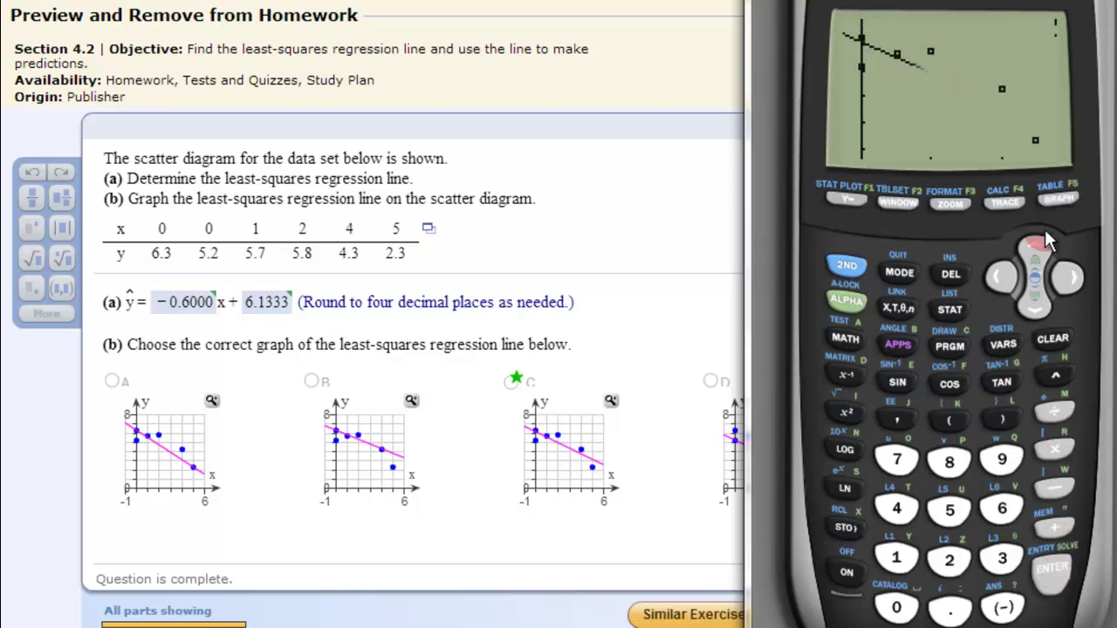